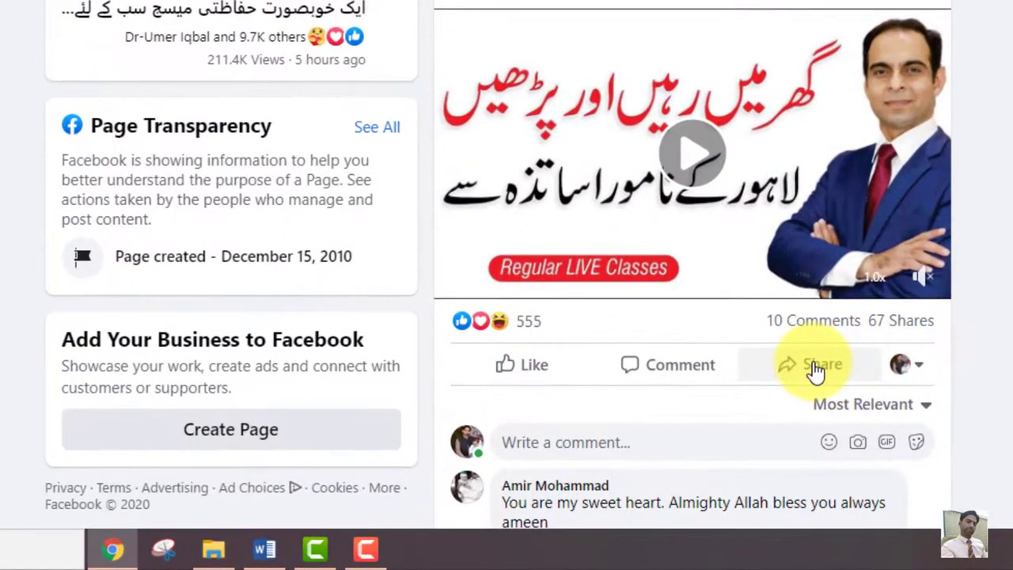
Copy the link of the "Studying Online is Possible in Pakistan" video post on the Facebook page
{"action": "scroll", "coordinate": [818, 286], "scroll_direction": "down", "scroll_amount": 1}
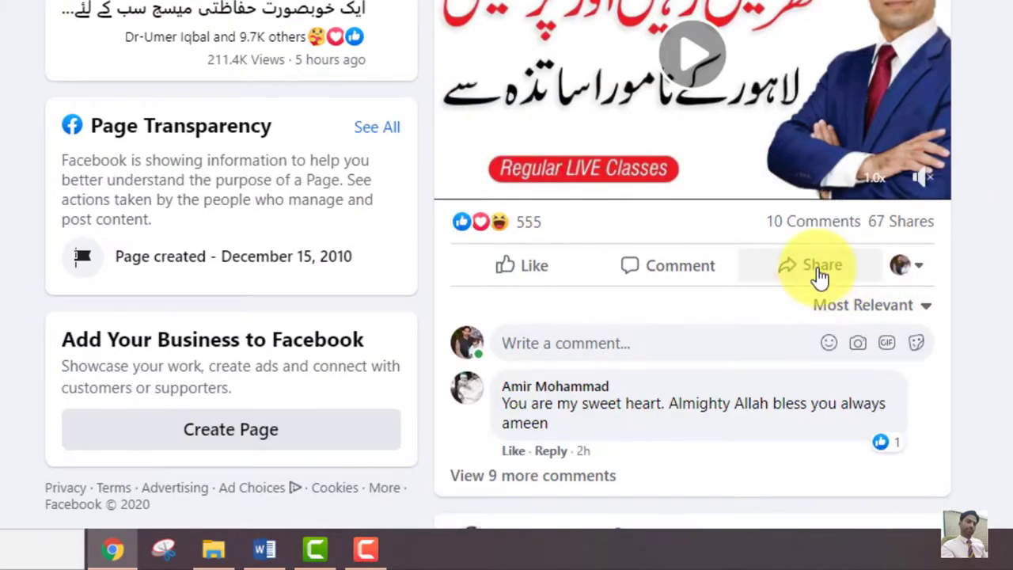
{"action": "left_click", "coordinate": [820, 273]}
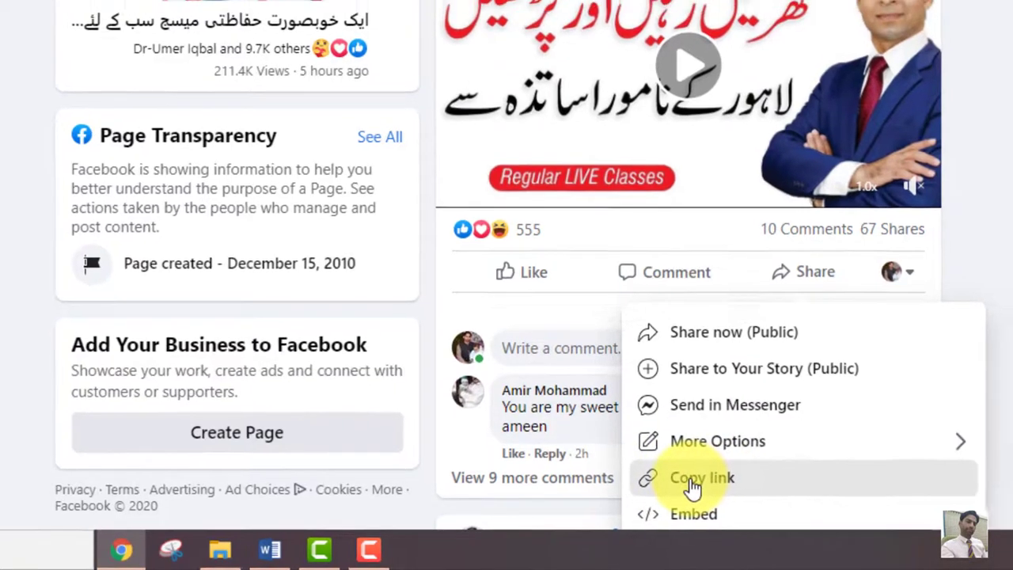
{"action": "left_click", "coordinate": [694, 477]}
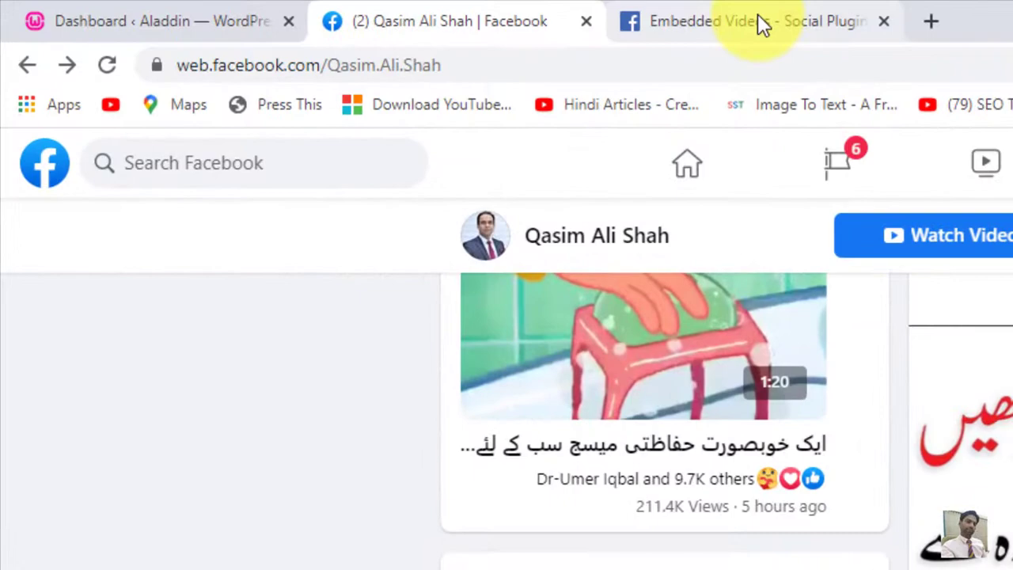
Replace the sample video URL in the Embedded Video Player Configurator on Facebook for Developers with the copied video link
{"action": "left_click", "coordinate": [383, 11]}
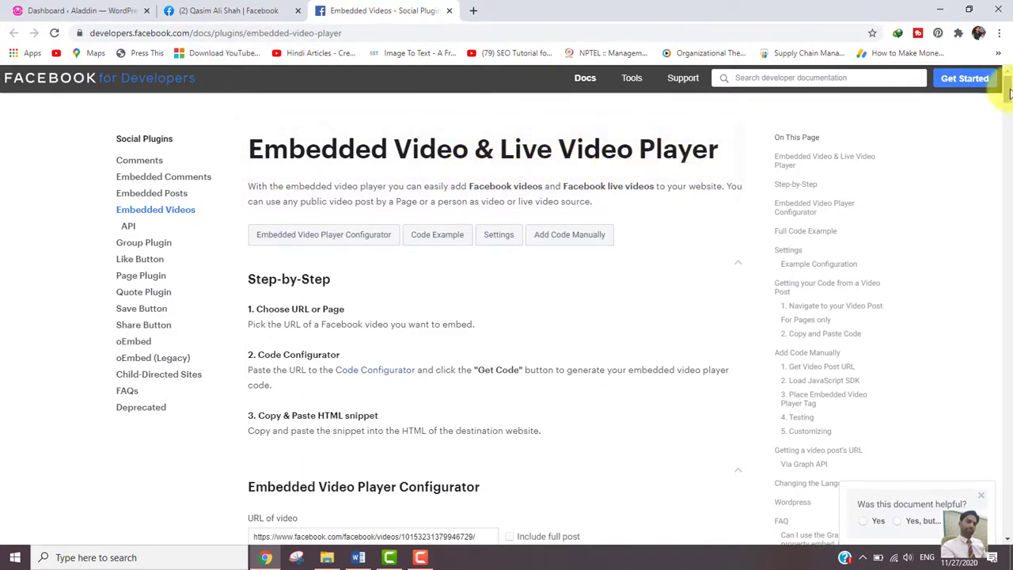
{"action": "left_click_drag", "start_coordinate": [1008, 91], "coordinate": [1006, 115]}
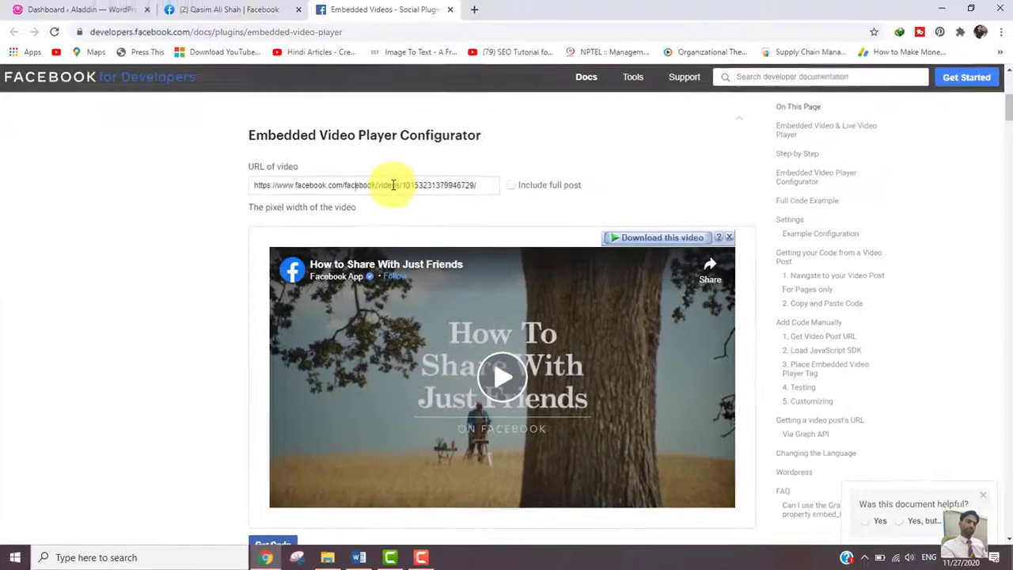
{"action": "left_click", "coordinate": [227, 10]}
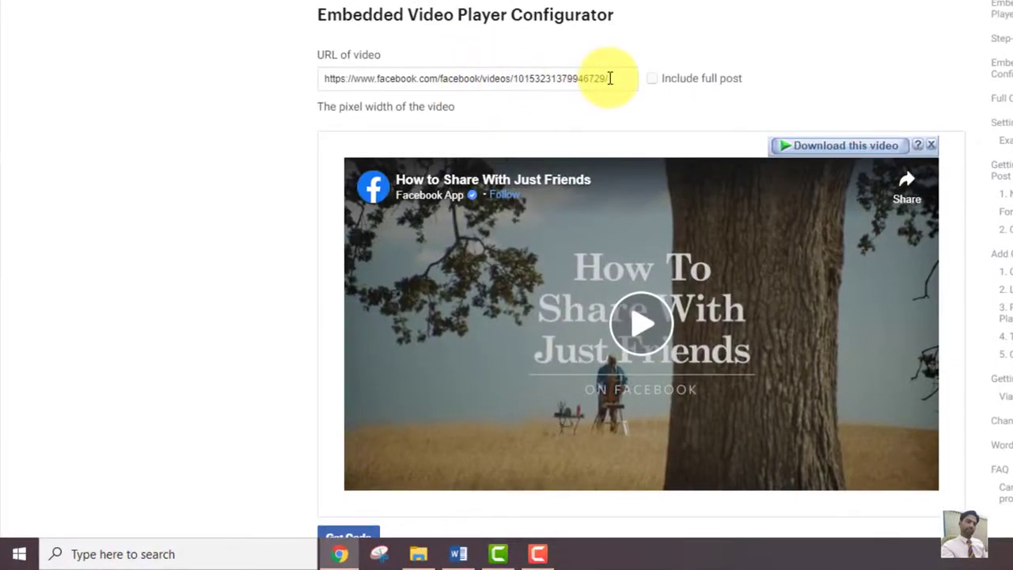
{"action": "left_click_drag", "start_coordinate": [603, 79], "coordinate": [290, 79]}
{"action": "key", "text": "BackSpace"}
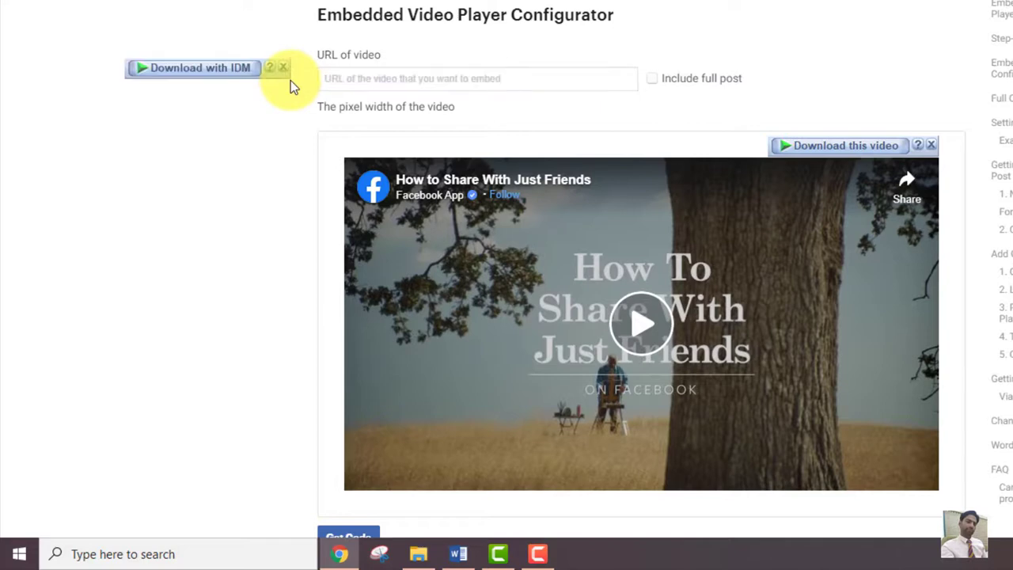
{"action": "key", "text": "ctrl+v"}
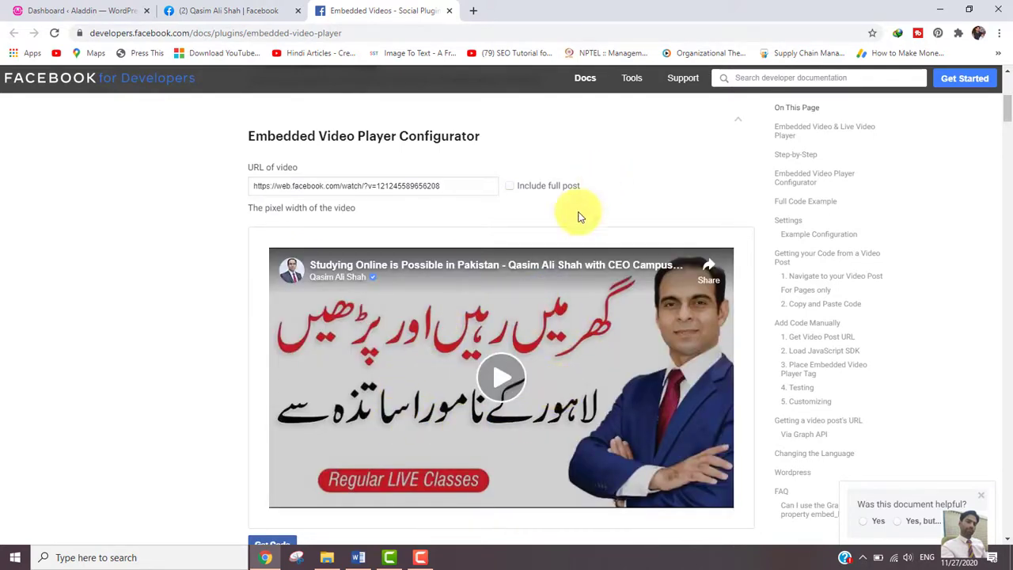
Compare with the original Facebook post, then include the full post in the embedded video player
{"action": "left_click", "coordinate": [201, 11]}
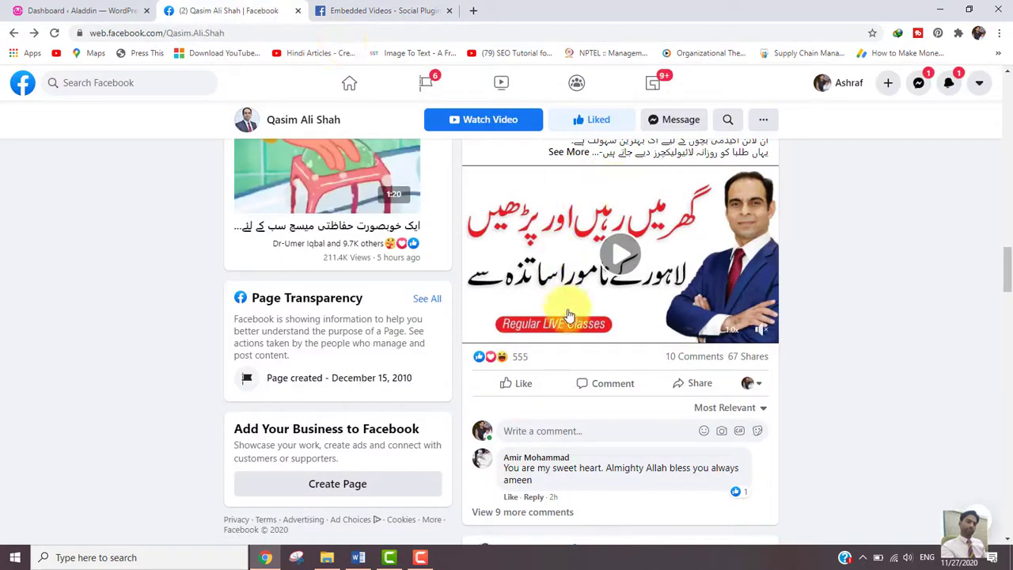
{"action": "scroll", "coordinate": [1001, 261], "scroll_direction": "up", "scroll_amount": 1}
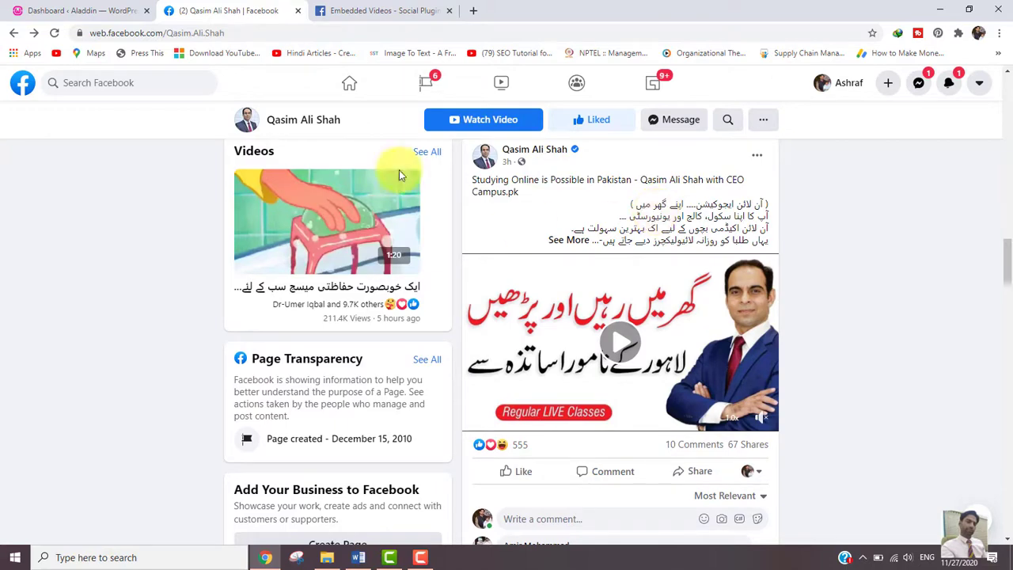
{"action": "left_click", "coordinate": [336, 11]}
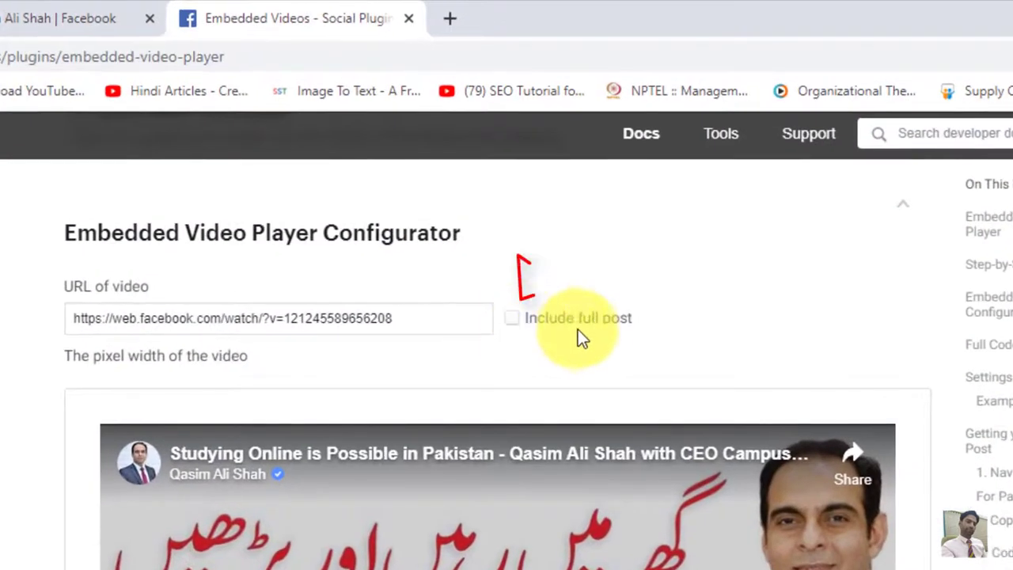
{"action": "left_click", "coordinate": [511, 319]}
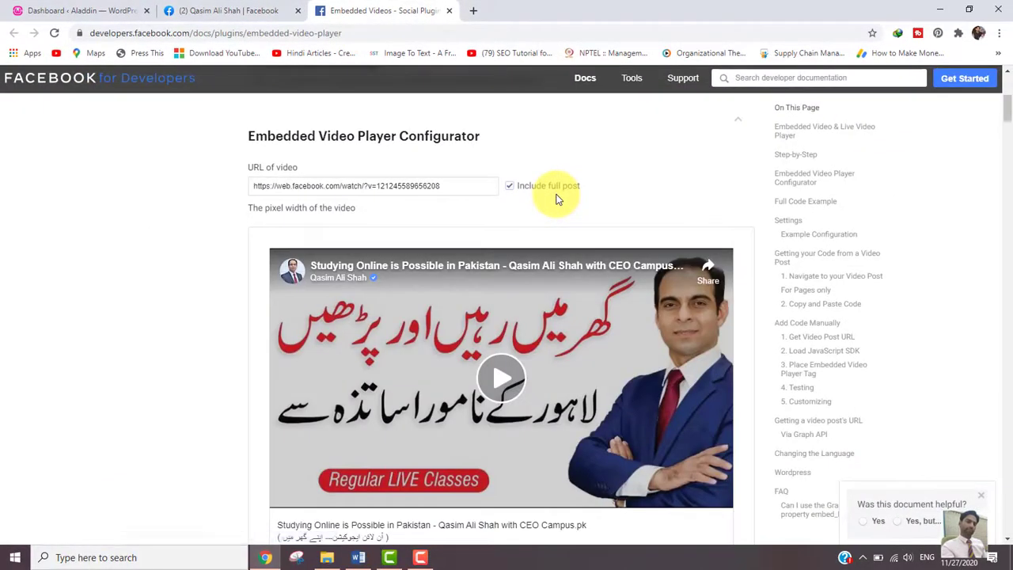
{"action": "scroll", "coordinate": [1001, 146], "scroll_direction": "down", "scroll_amount": 2}
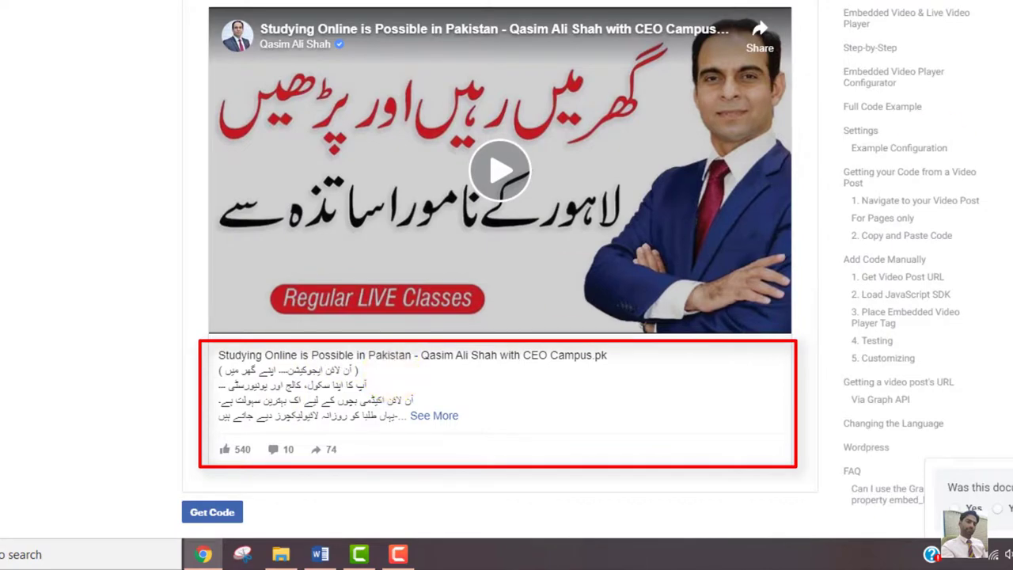
{"action": "scroll", "coordinate": [498, 269], "scroll_direction": "up", "scroll_amount": 1}
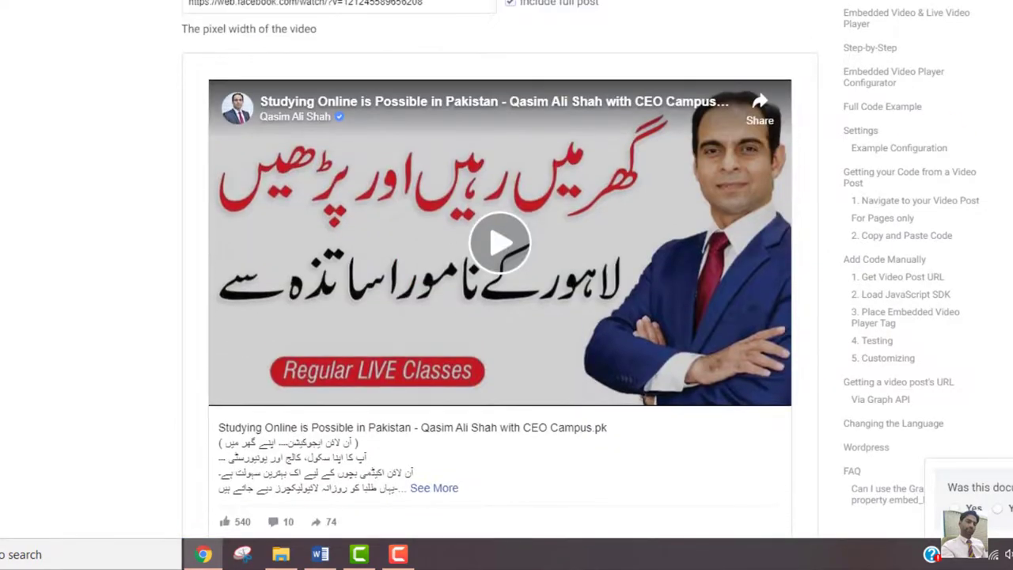
Generate the embed code for the configured video and select the Step 1 JavaScript SDK code block
{"action": "scroll", "coordinate": [498, 269], "scroll_direction": "down", "scroll_amount": 2}
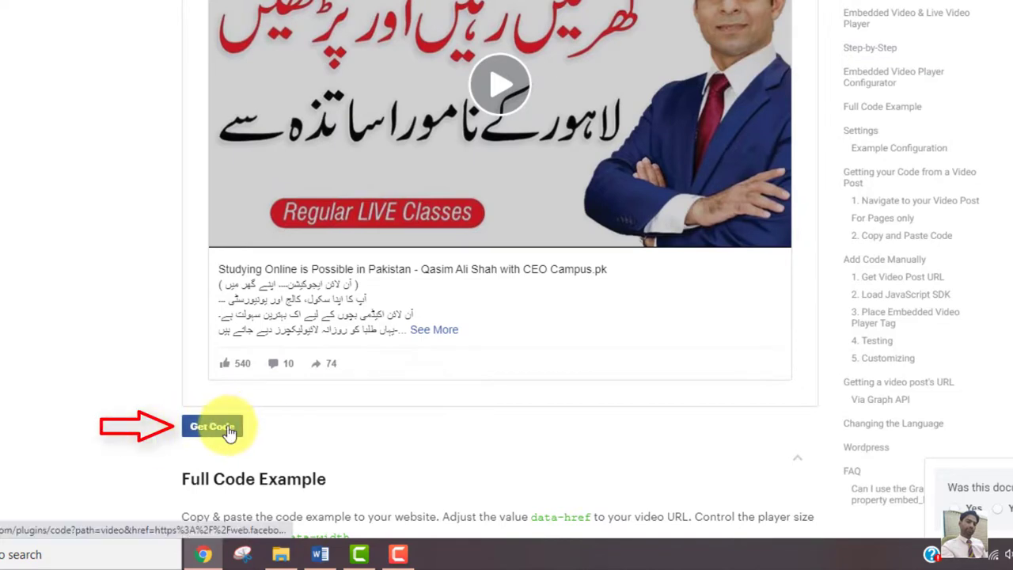
{"action": "left_click", "coordinate": [228, 431]}
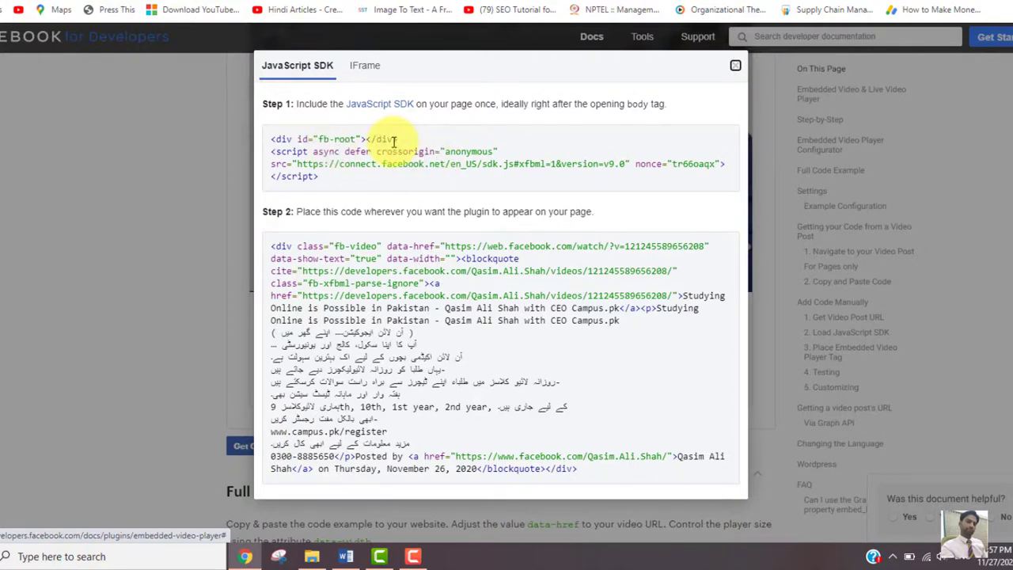
{"action": "left_click", "coordinate": [349, 149]}
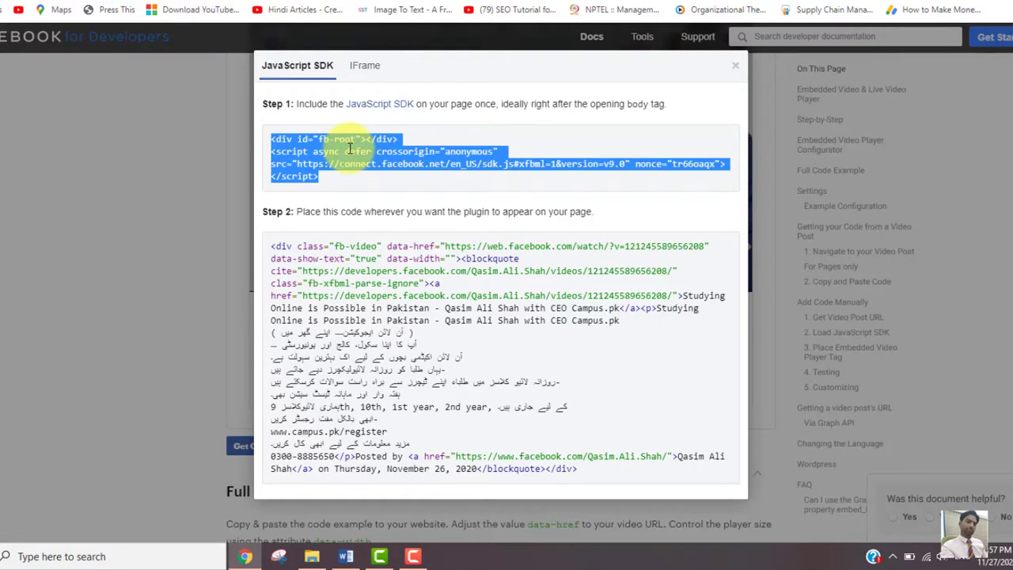
{"action": "left_click", "coordinate": [388, 283]}
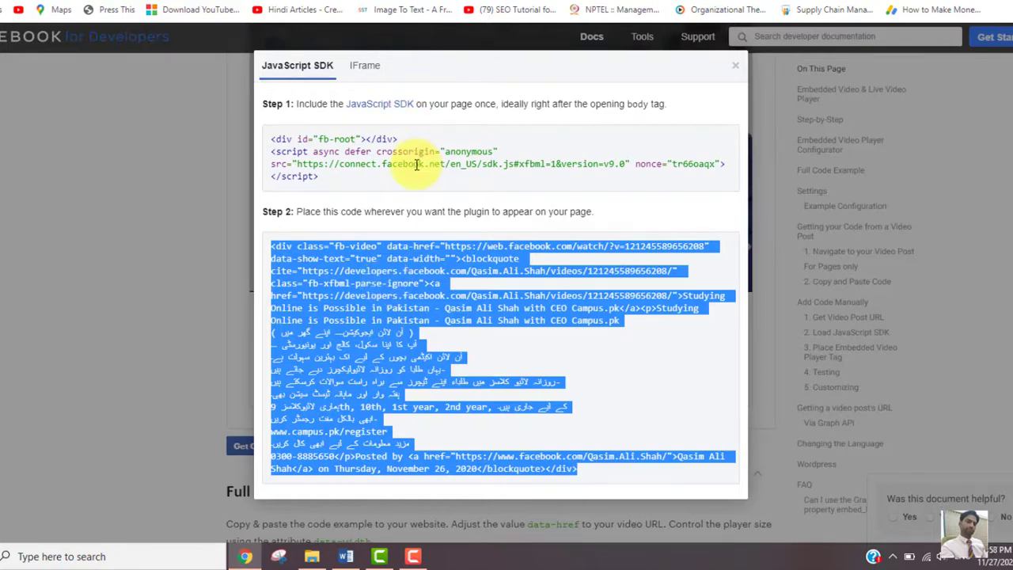
{"action": "left_click", "coordinate": [351, 166]}
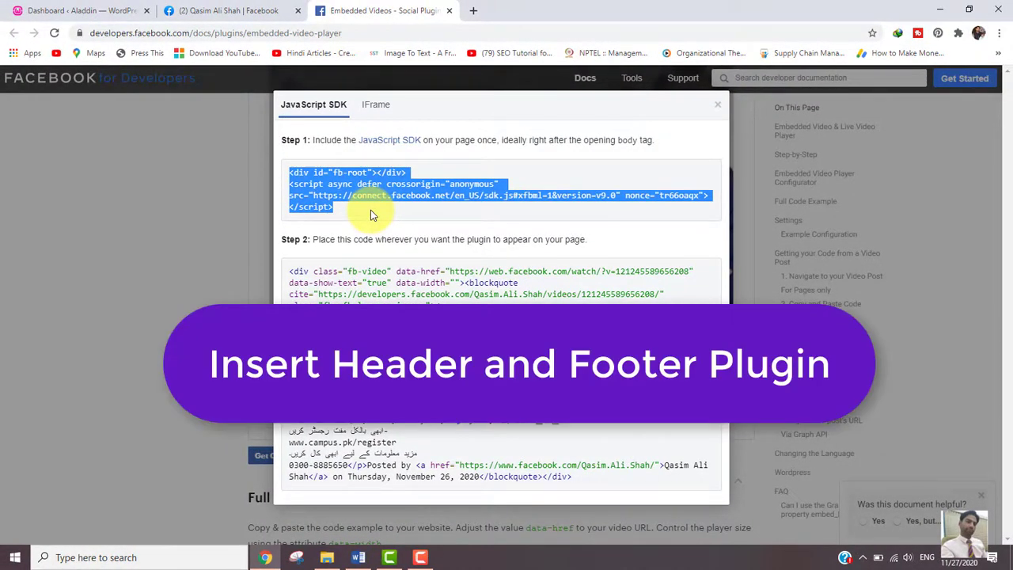
In WordPress, search new plugins for "header and footer", activate Insert Headers and Footers, and open its settings
{"action": "left_click", "coordinate": [47, 11]}
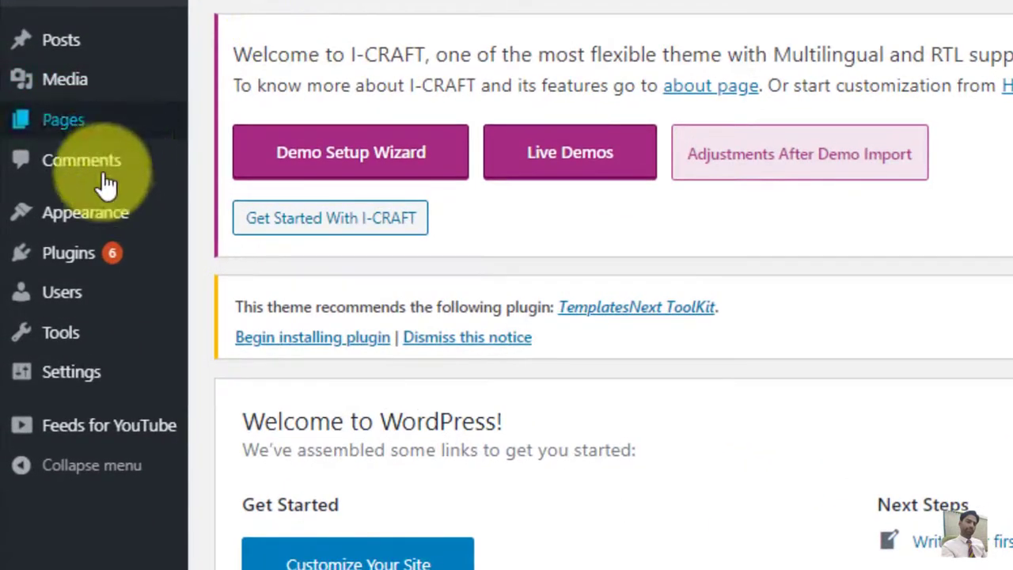
{"action": "mouse_move", "coordinate": [32, 275]}
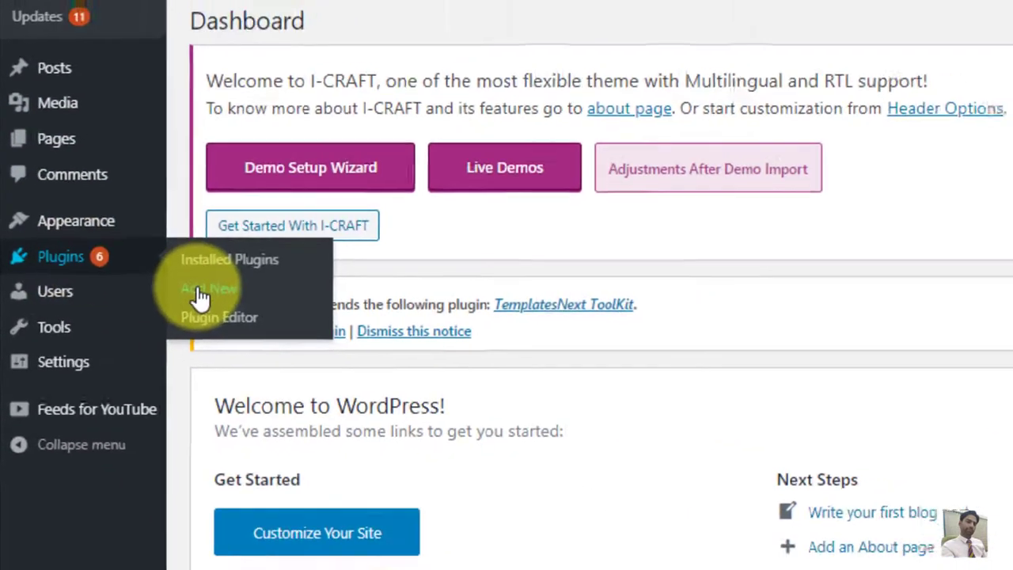
{"action": "left_click", "coordinate": [229, 289]}
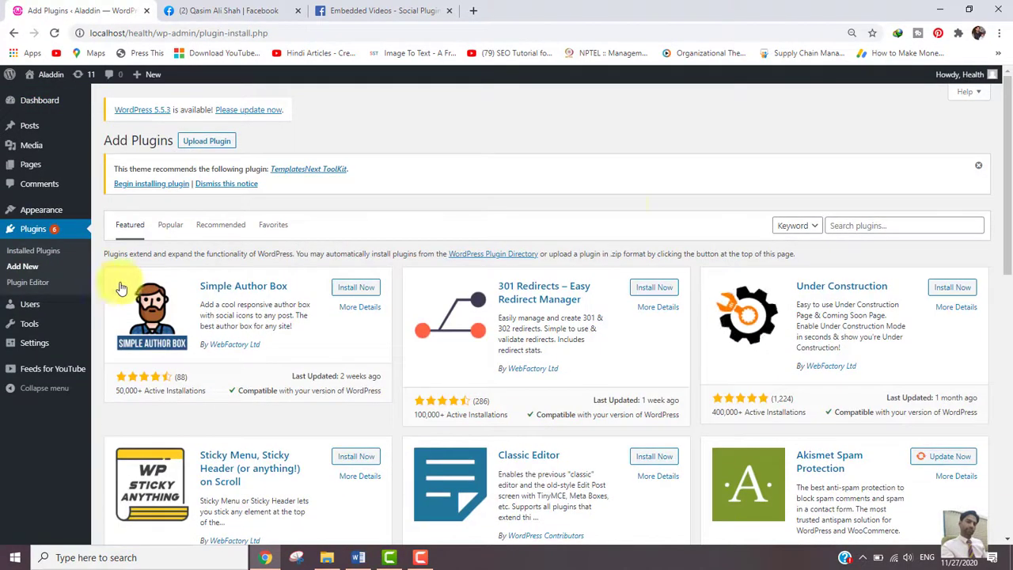
{"action": "left_click", "coordinate": [863, 226]}
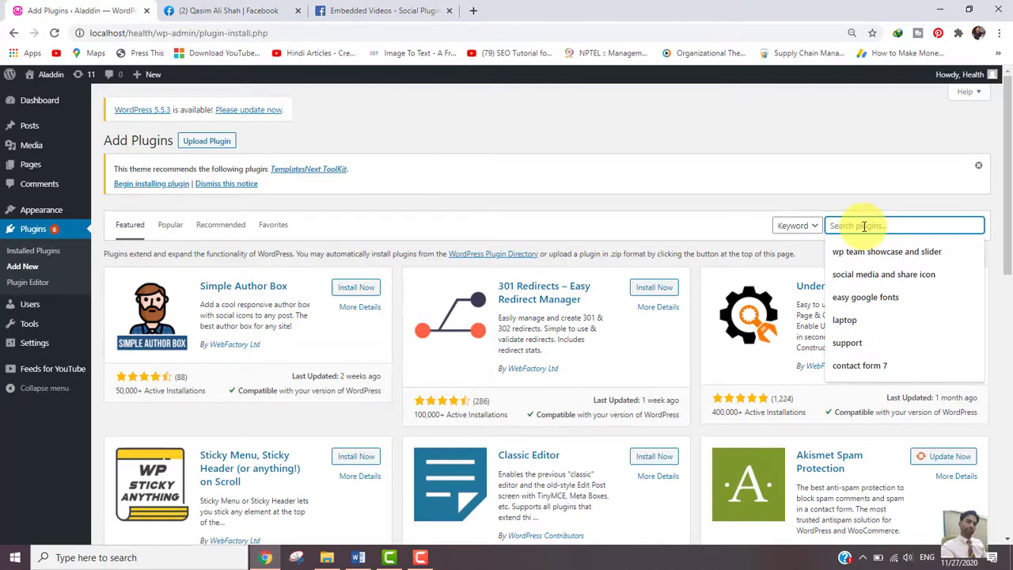
{"action": "type", "text": "header and footer"}
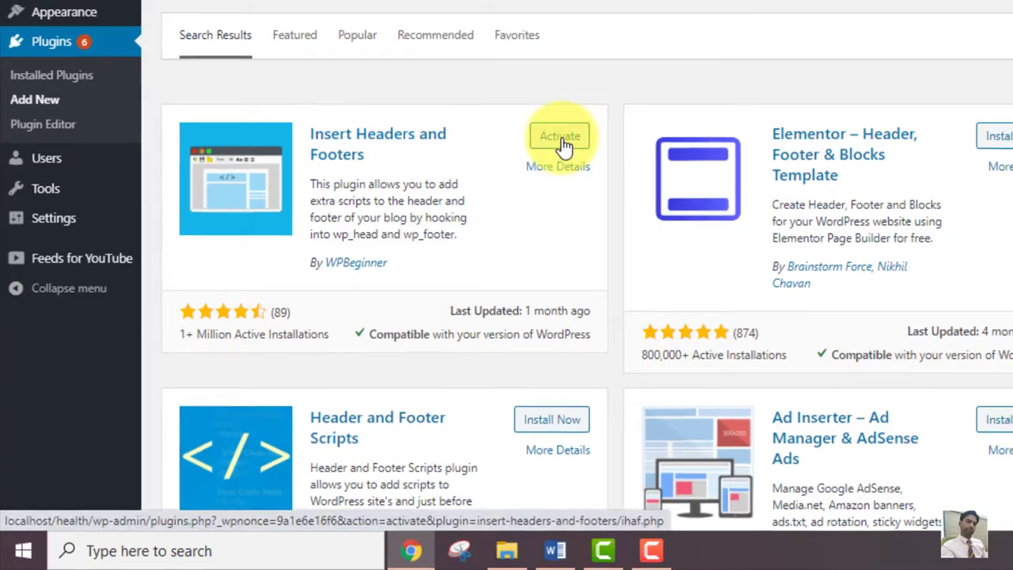
{"action": "left_click", "coordinate": [565, 136]}
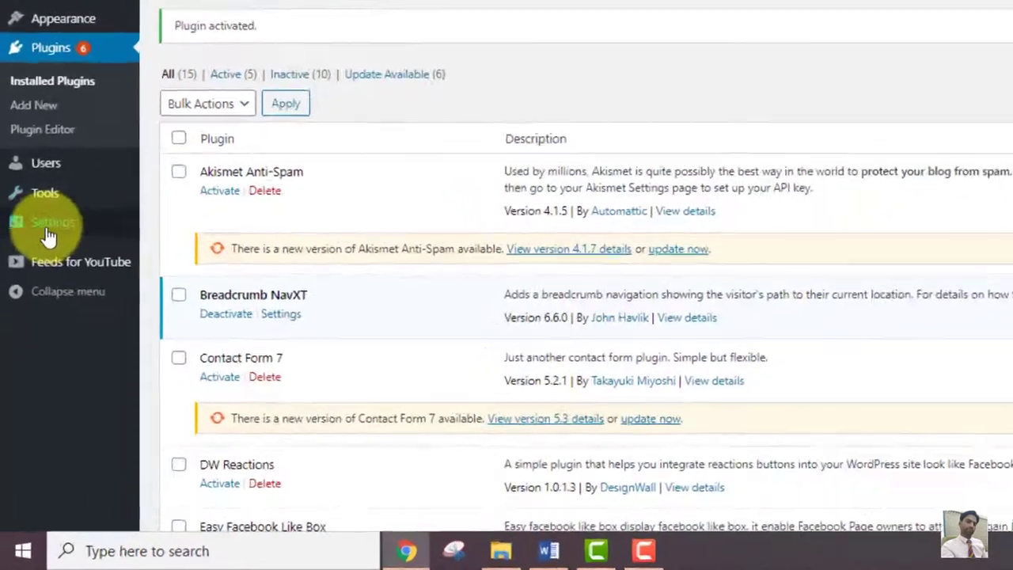
{"action": "mouse_move", "coordinate": [40, 347]}
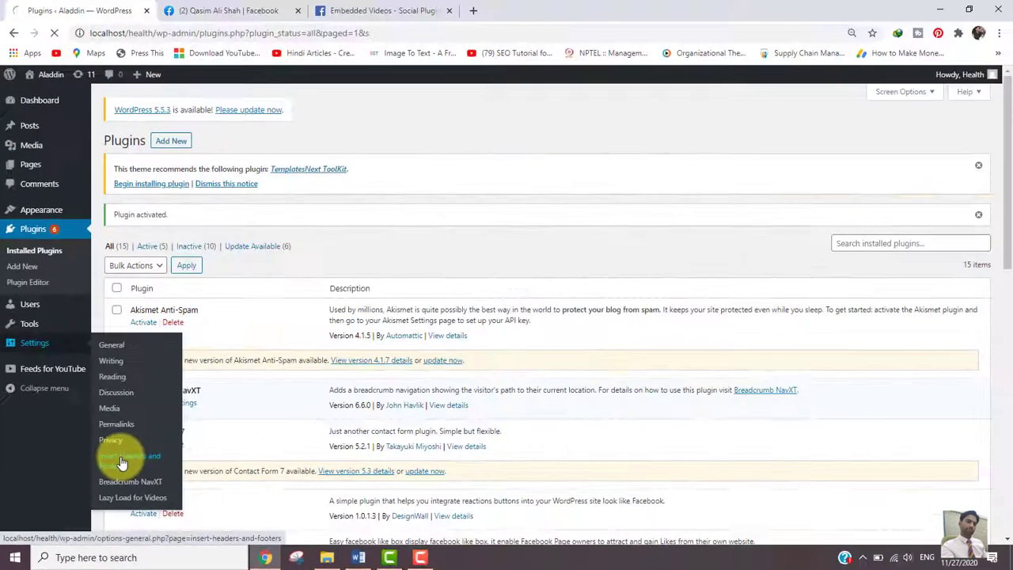
{"action": "left_click", "coordinate": [224, 372]}
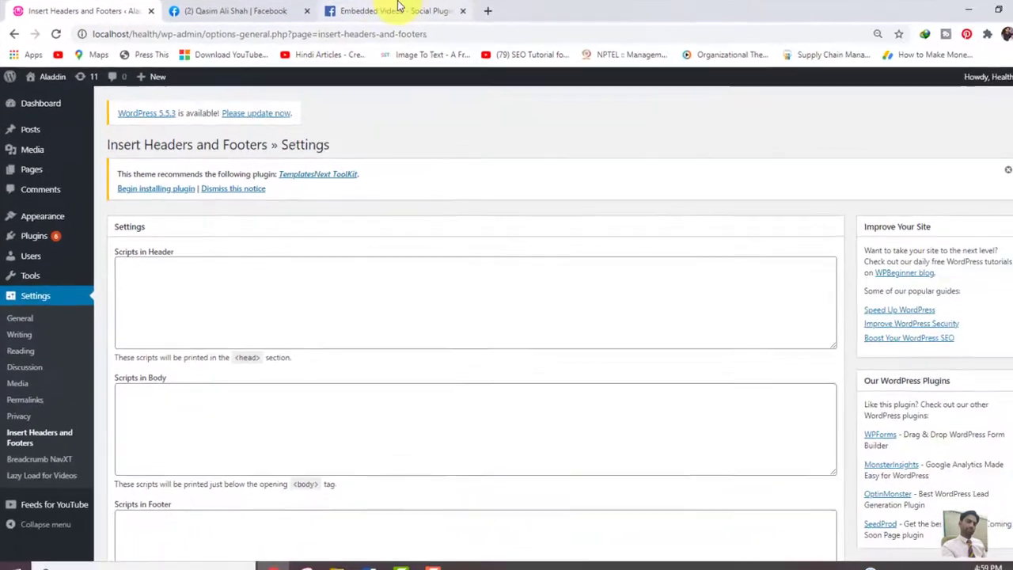
Copy the Step 1 JavaScript SDK code from the Facebook embed dialog into Scripts in Header and save the plugin settings
{"action": "left_click", "coordinate": [466, 12]}
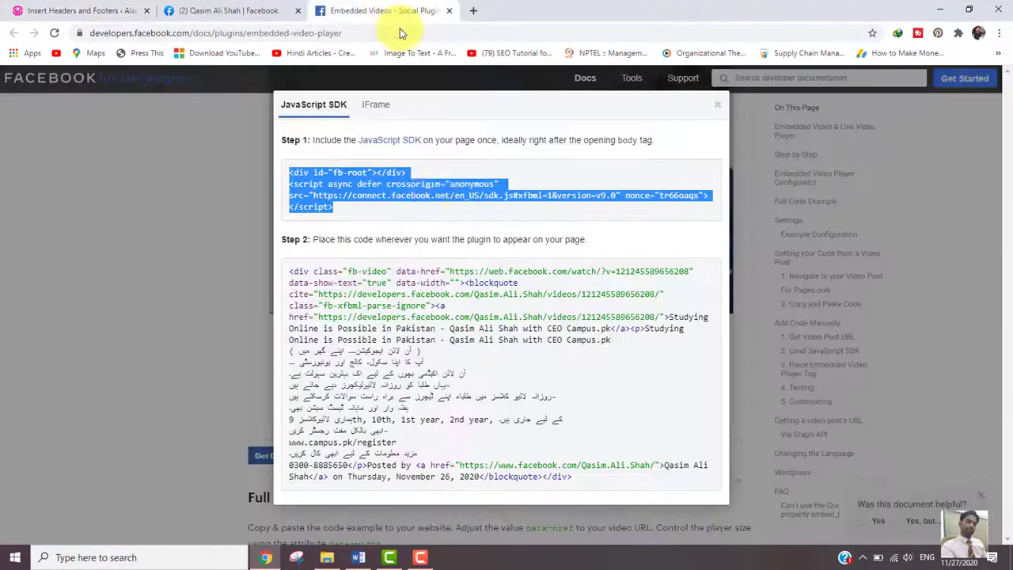
{"action": "right_click", "coordinate": [348, 180]}
{"action": "left_click", "coordinate": [373, 189]}
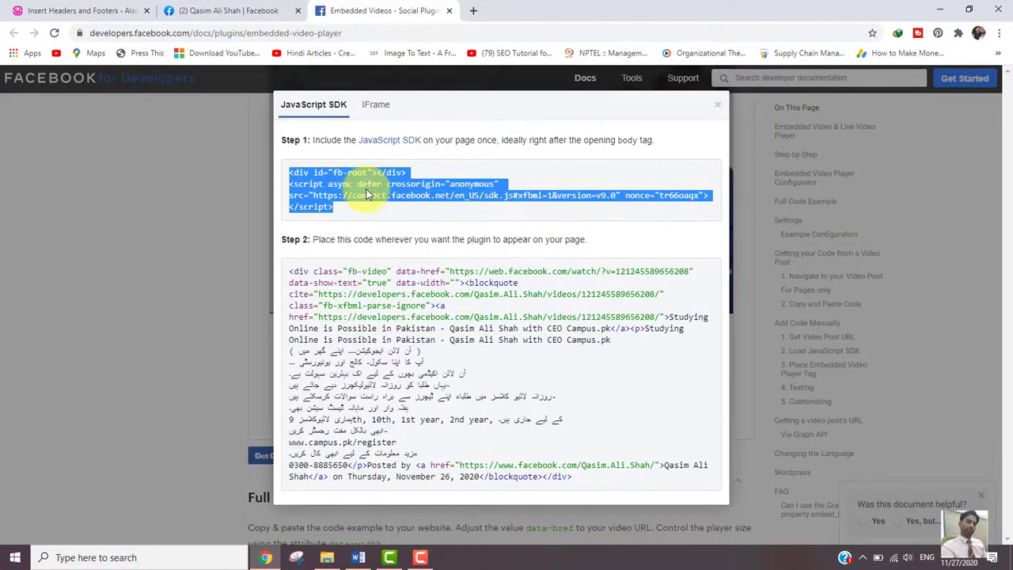
{"action": "left_click", "coordinate": [106, 11]}
{"action": "left_click", "coordinate": [167, 273]}
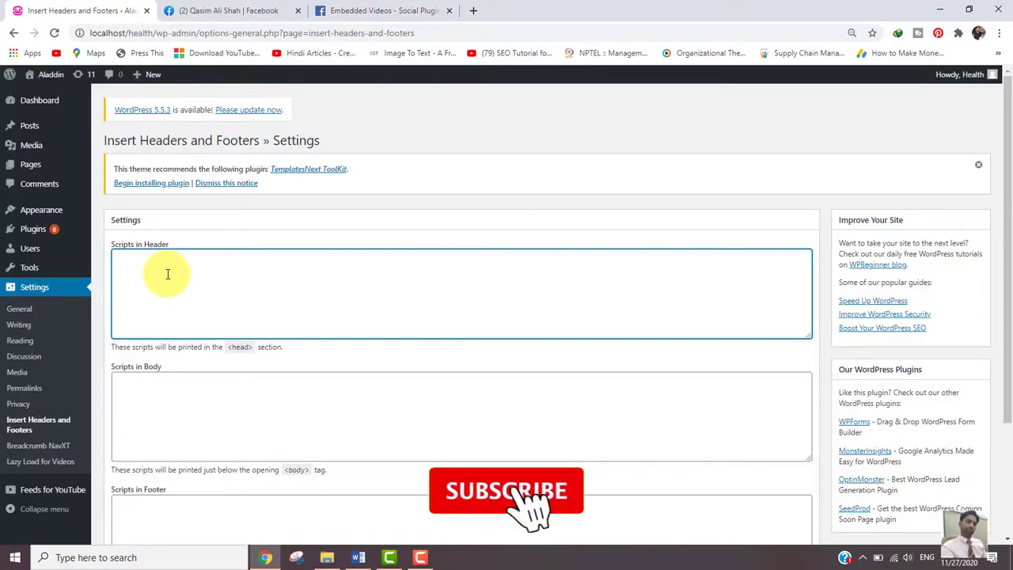
{"action": "key", "text": "ctrl+v"}
{"action": "scroll", "coordinate": [167, 274], "scroll_direction": "down", "scroll_amount": 2}
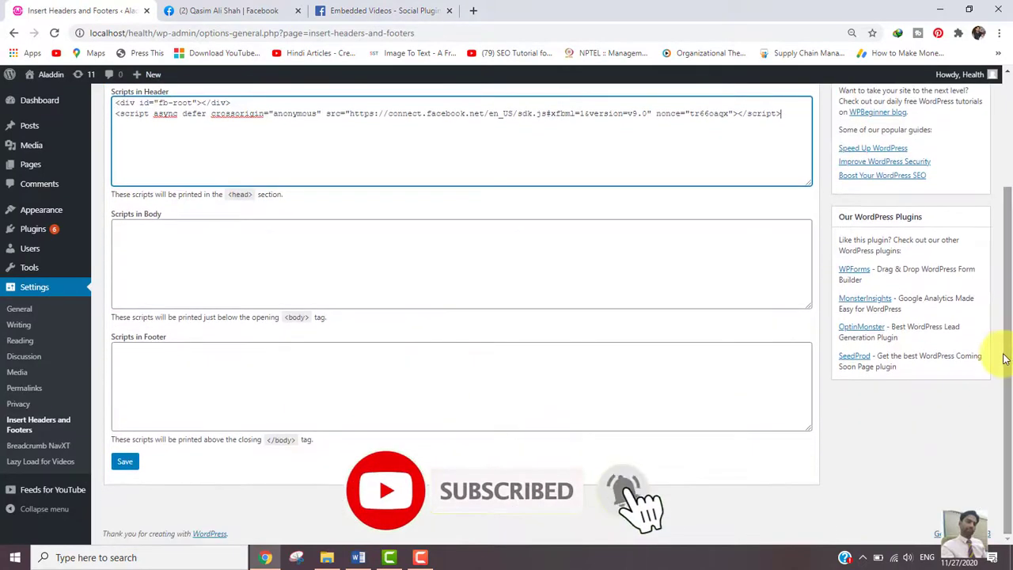
{"action": "left_click", "coordinate": [125, 464]}
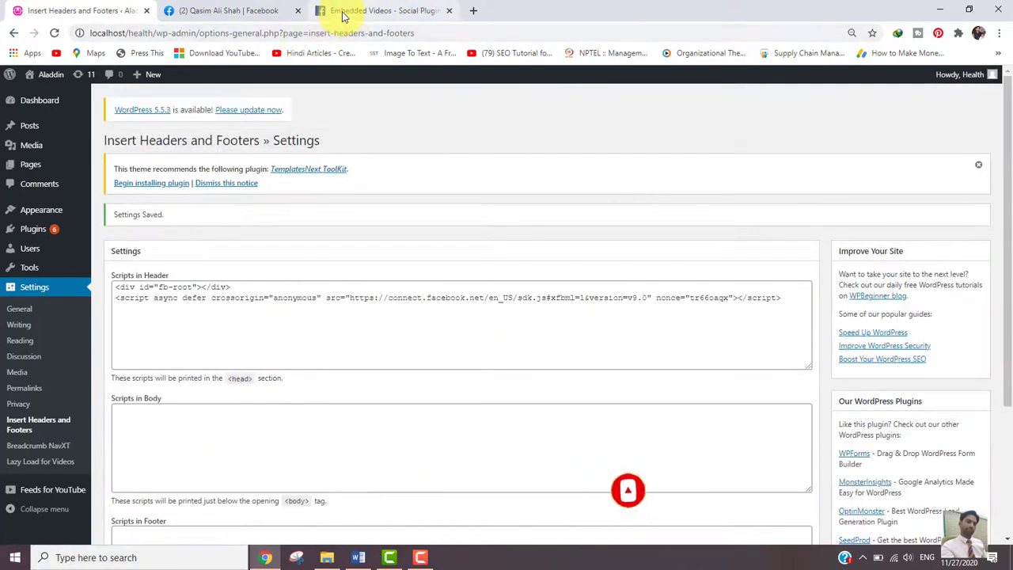
In the Facebook for Developers embed dialog, copy the Step 2 video embed code and close the dialog
{"action": "left_click", "coordinate": [342, 16]}
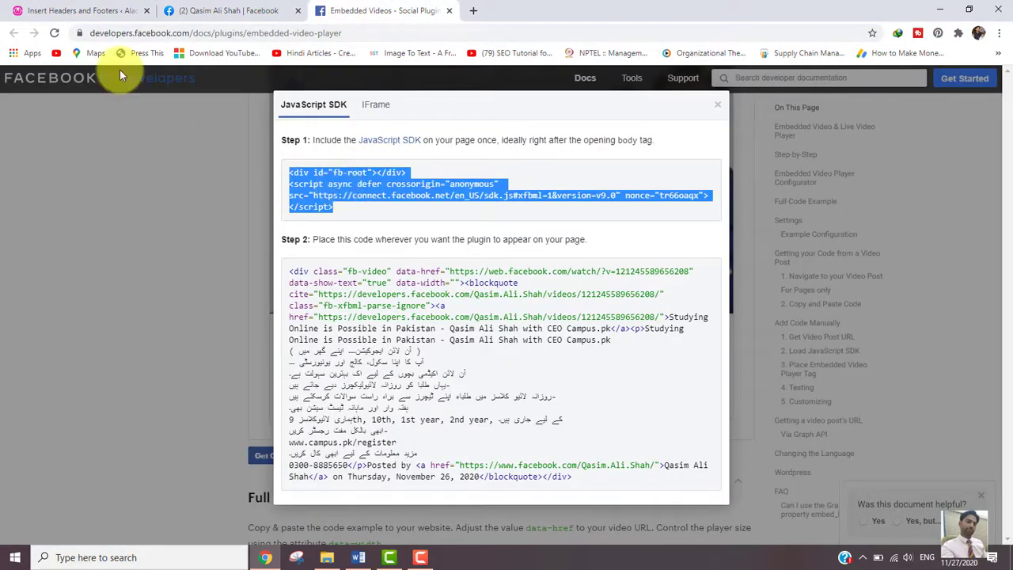
{"action": "left_click", "coordinate": [67, 10]}
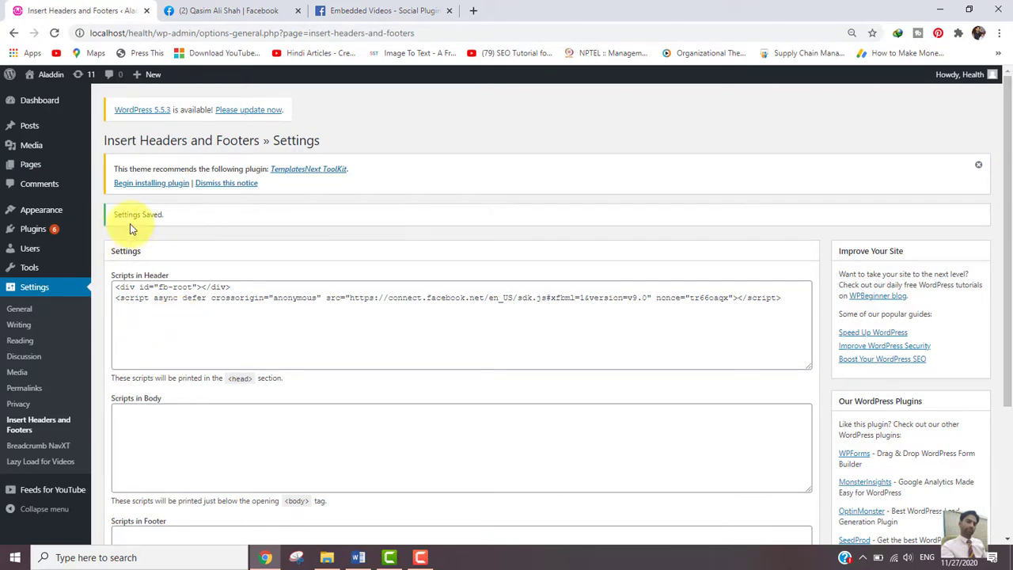
{"action": "left_click", "coordinate": [427, 8]}
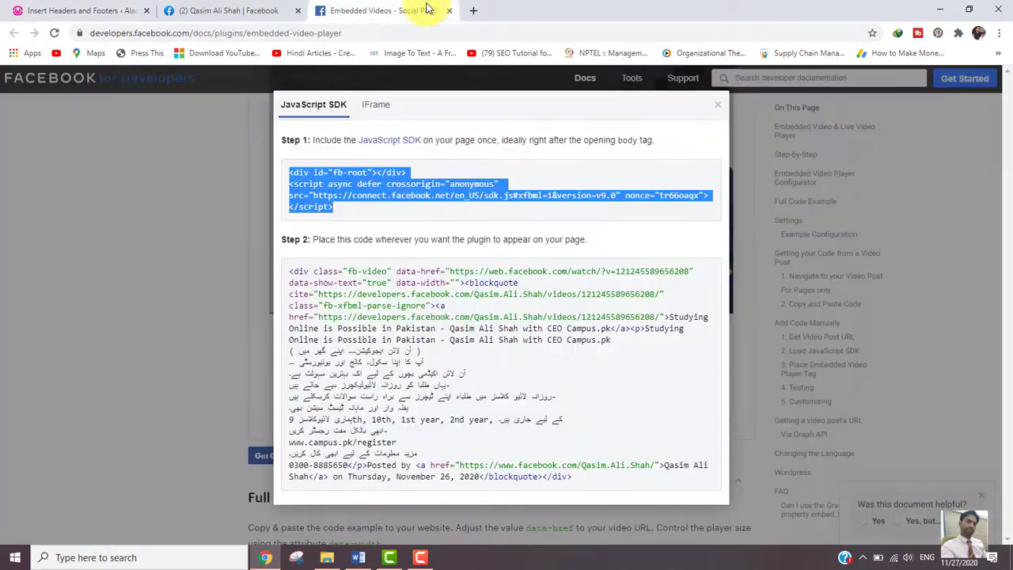
{"action": "left_click", "coordinate": [425, 364]}
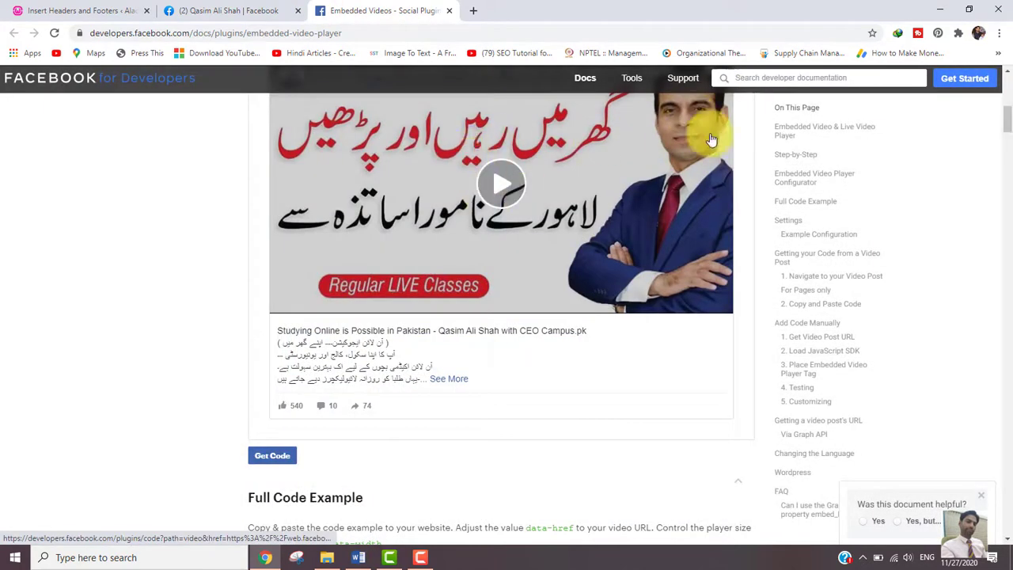
{"action": "scroll", "coordinate": [1009, 120], "scroll_direction": "up", "scroll_amount": 3}
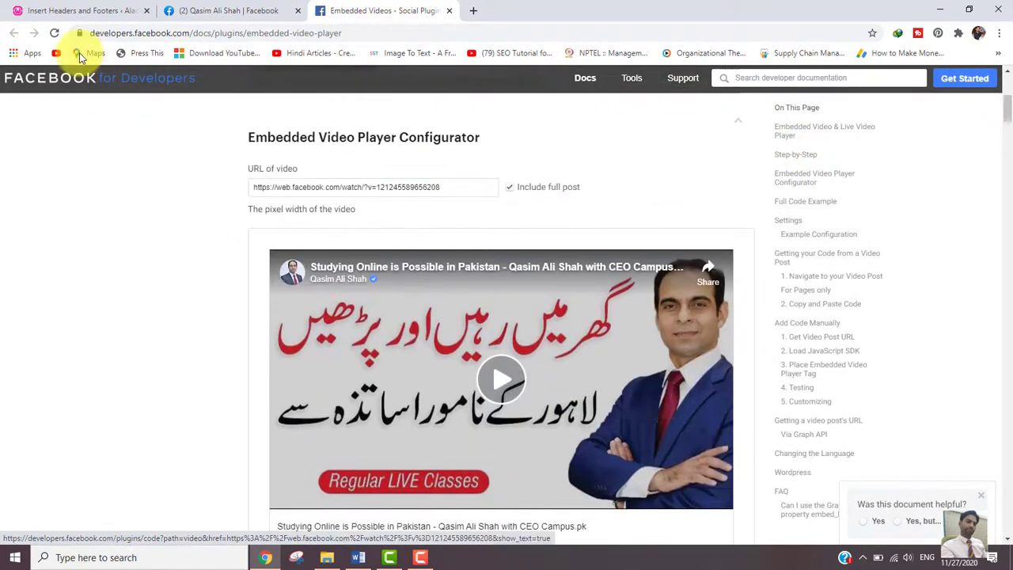
Return to WordPress and start a new post titled "Facebook Video"
{"action": "left_click", "coordinate": [67, 8]}
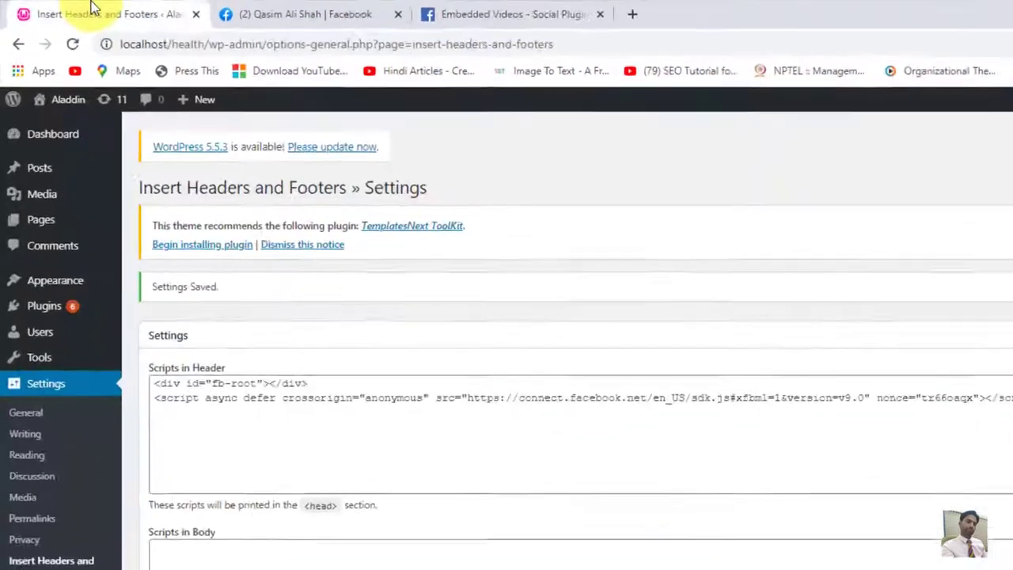
{"action": "mouse_move", "coordinate": [48, 175]}
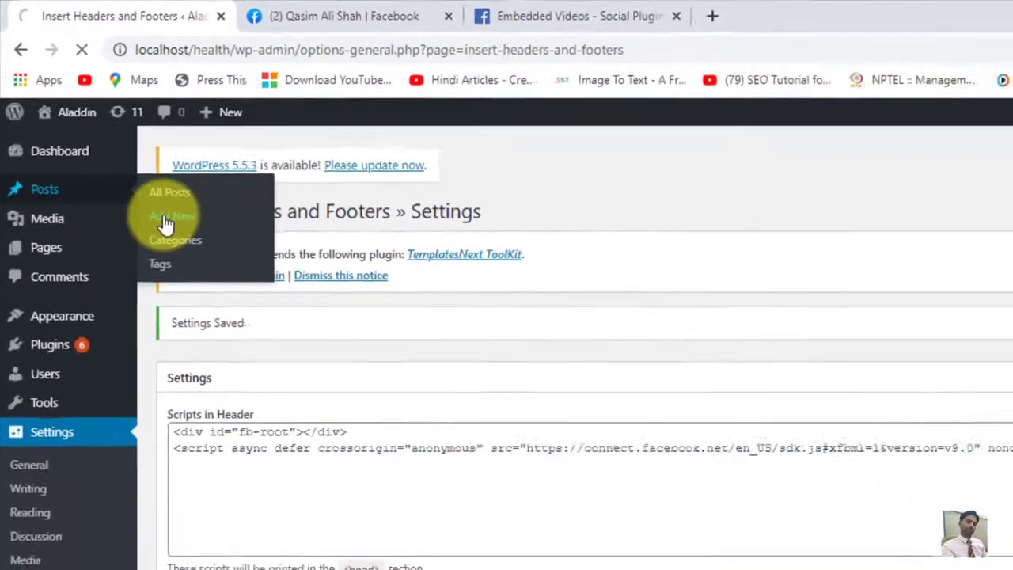
{"action": "left_click", "coordinate": [210, 276]}
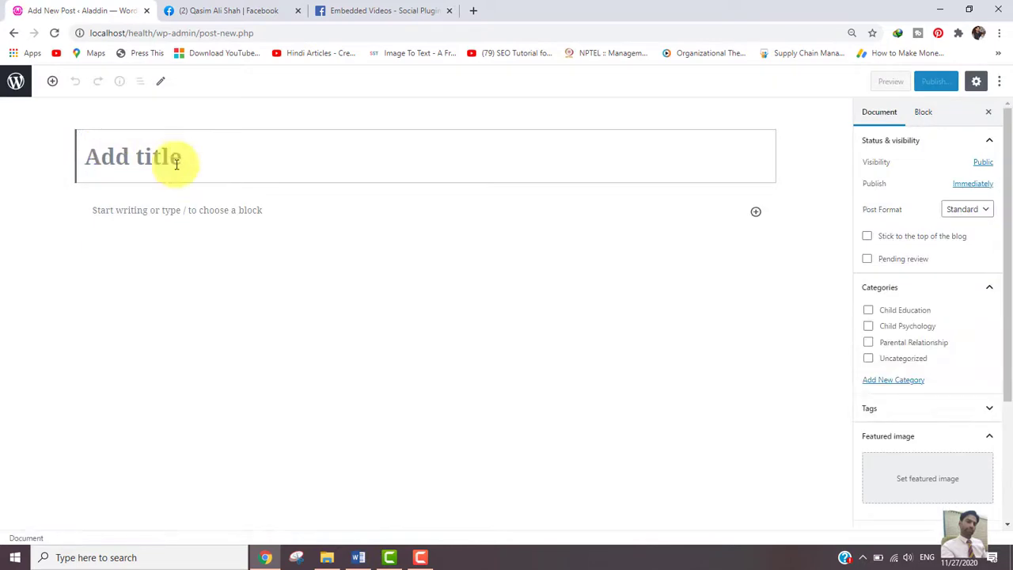
{"action": "type", "text": "Facebook Video"}
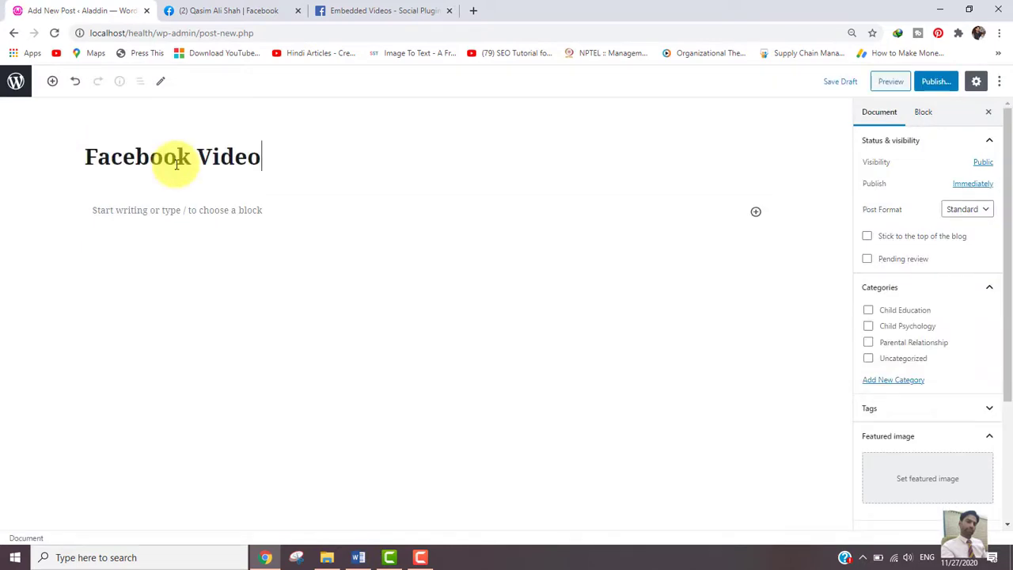
Search for "htm", add a Custom HTML block under the post title, and paste the Step 2 embed code into it
{"action": "left_click", "coordinate": [642, 214]}
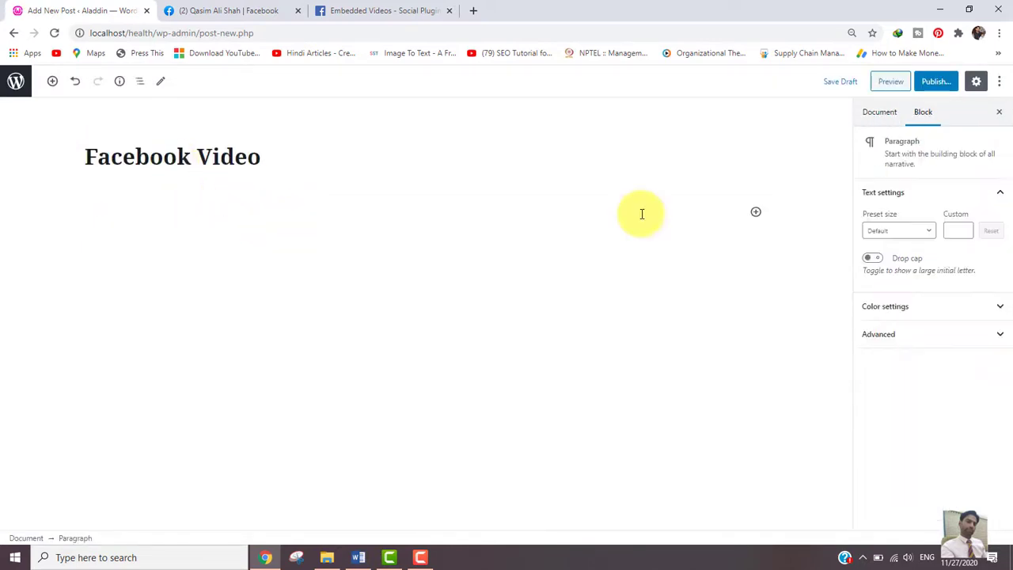
{"action": "left_click", "coordinate": [756, 212]}
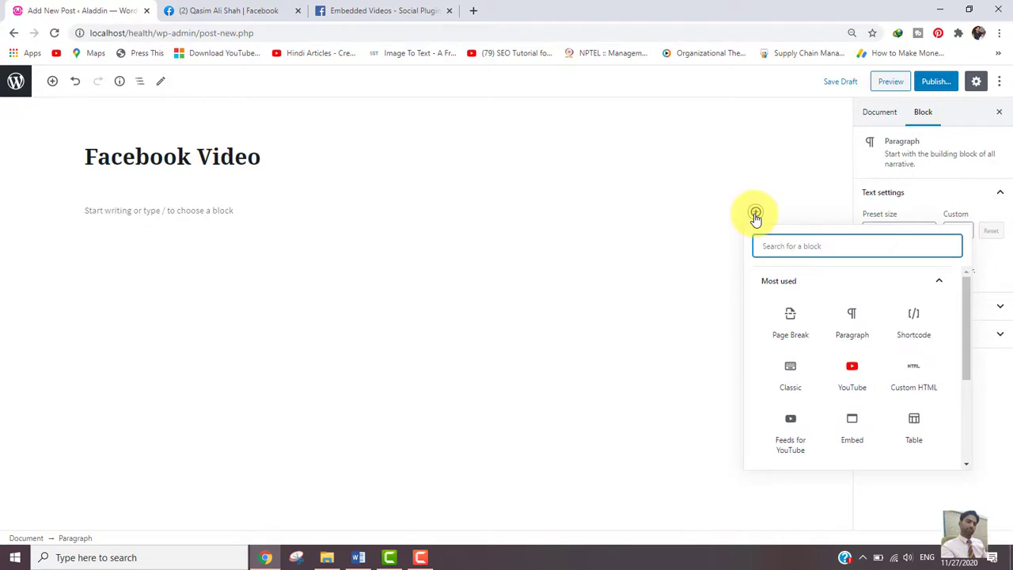
{"action": "type", "text": "htm"}
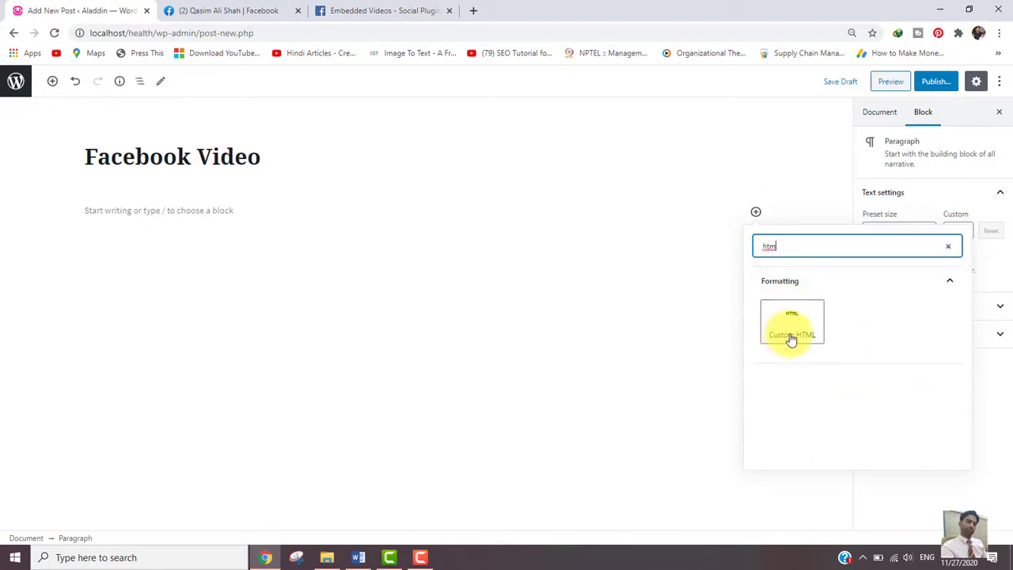
{"action": "left_click", "coordinate": [790, 335]}
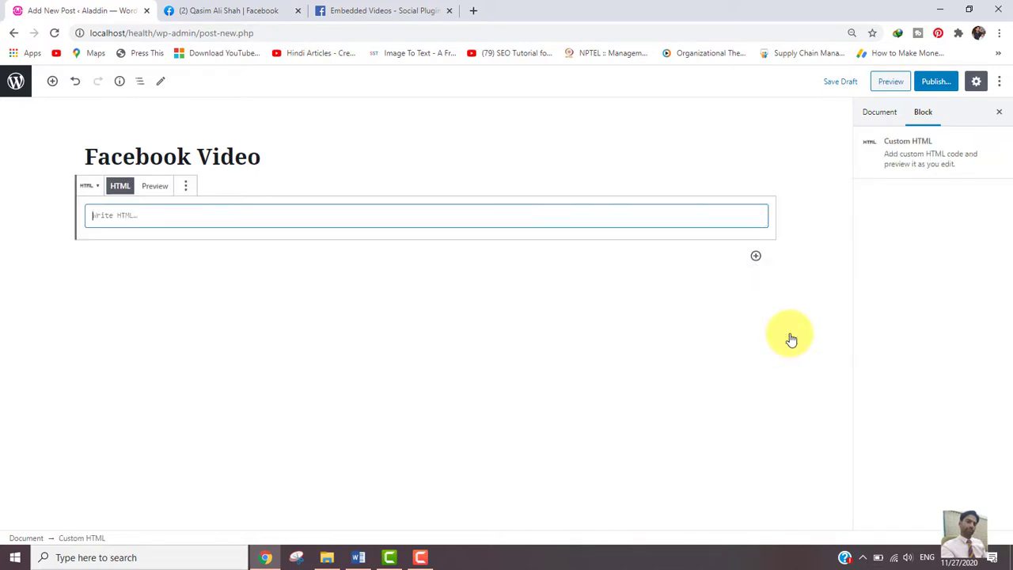
{"action": "key", "text": "ctrl+v"}
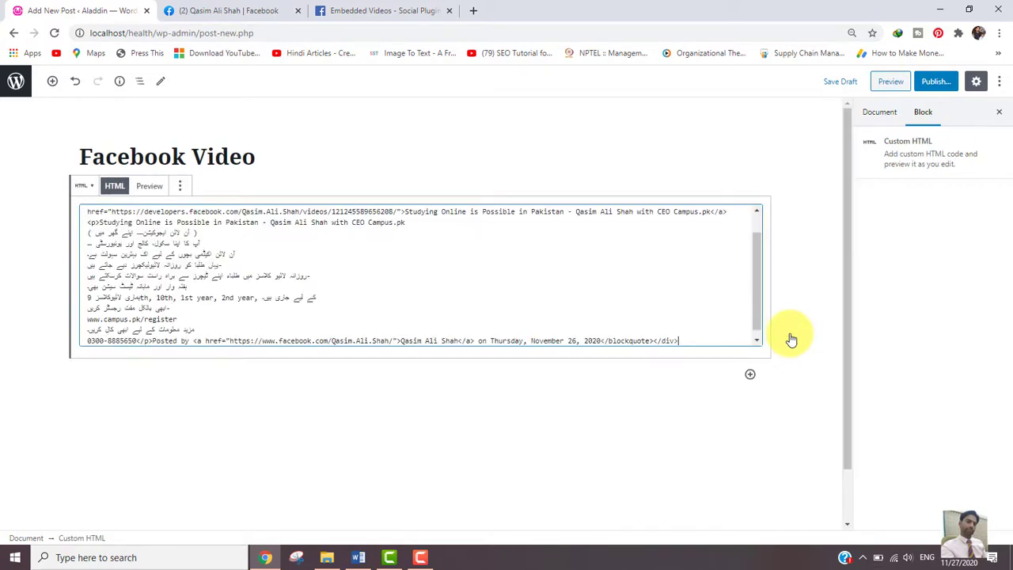
{"action": "left_click", "coordinate": [815, 232]}
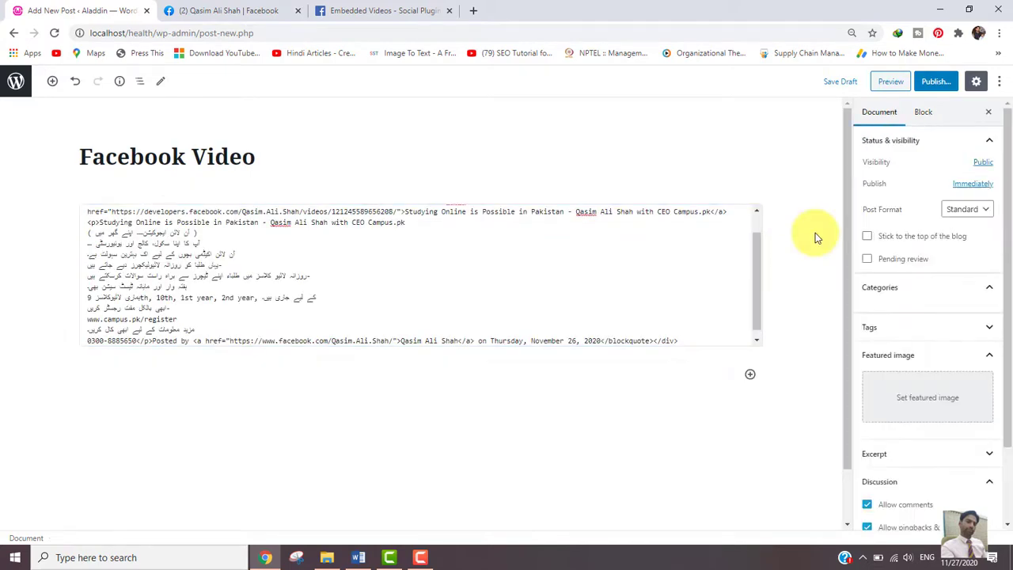
Publish the Facebook Video post and open it on the live site
{"action": "left_click", "coordinate": [937, 81]}
{"action": "left_click", "coordinate": [937, 82]}
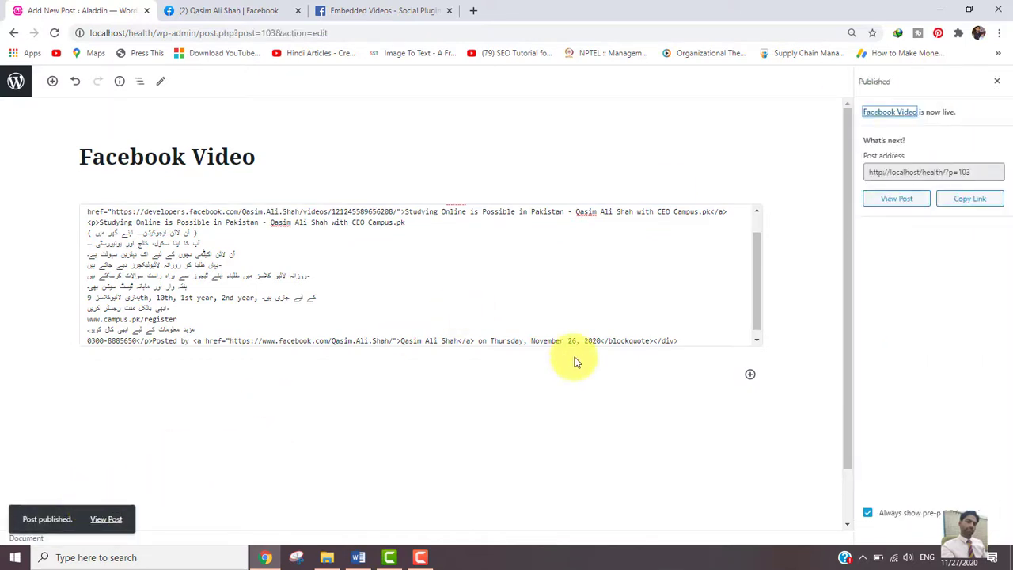
{"action": "left_click", "coordinate": [903, 201]}
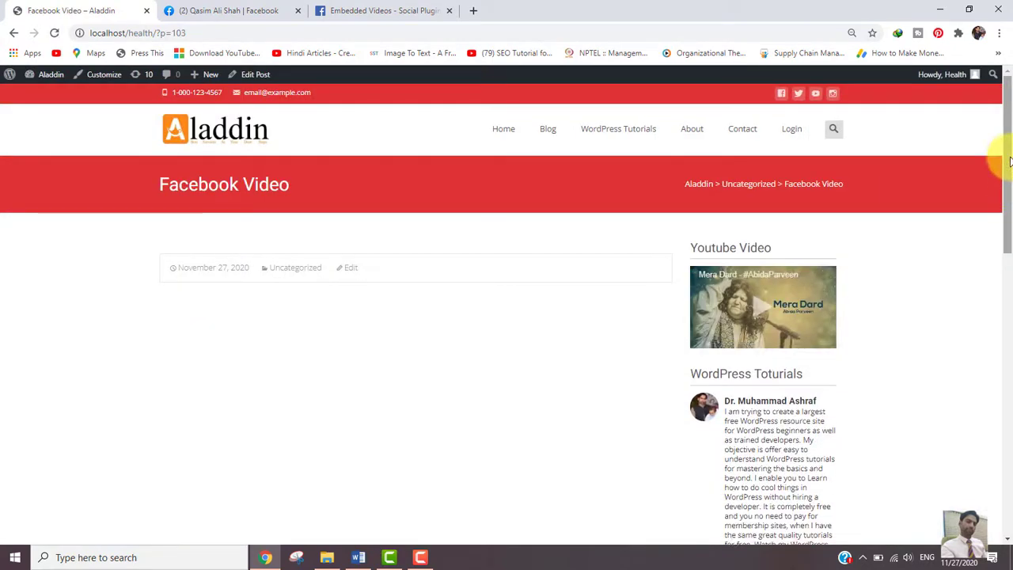
Examine the embedded Facebook video in the published post, playing it briefly and pausing it
{"action": "scroll", "coordinate": [1009, 175], "scroll_direction": "down", "scroll_amount": 1}
{"action": "scroll", "coordinate": [1007, 169], "scroll_direction": "up", "scroll_amount": 1}
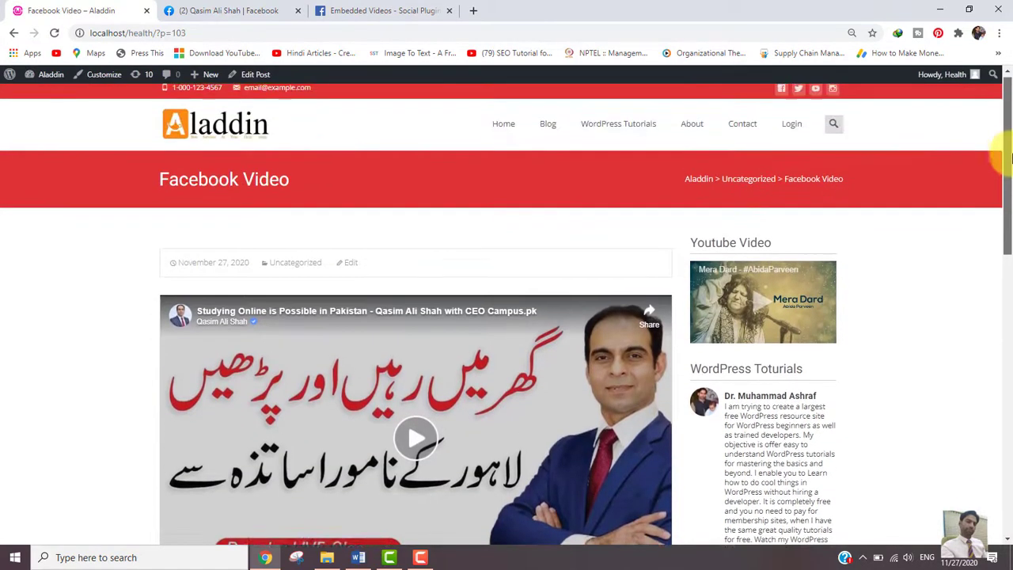
{"action": "scroll", "coordinate": [1010, 158], "scroll_direction": "down", "scroll_amount": 1}
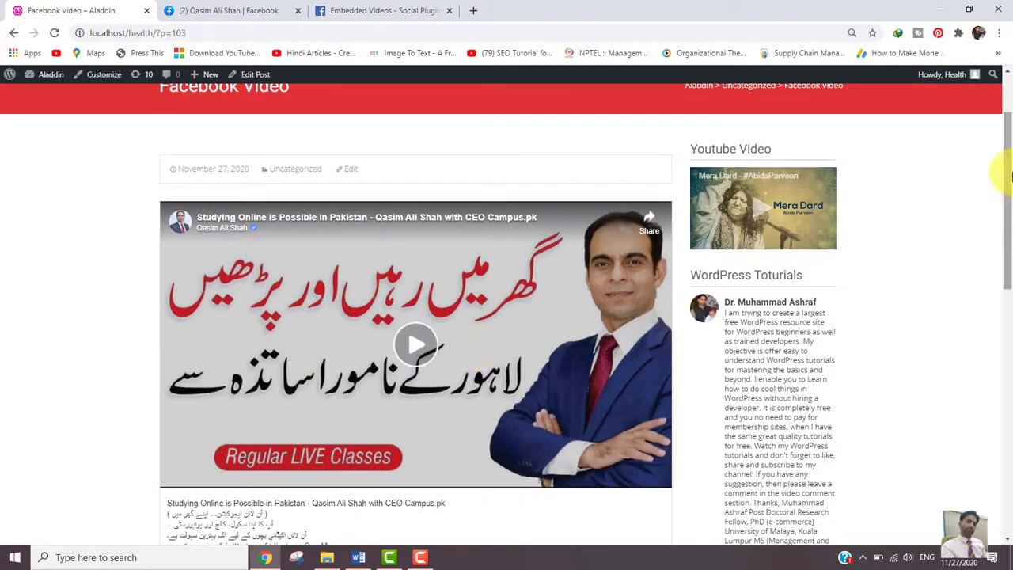
{"action": "scroll", "coordinate": [1010, 184], "scroll_direction": "down", "scroll_amount": 1}
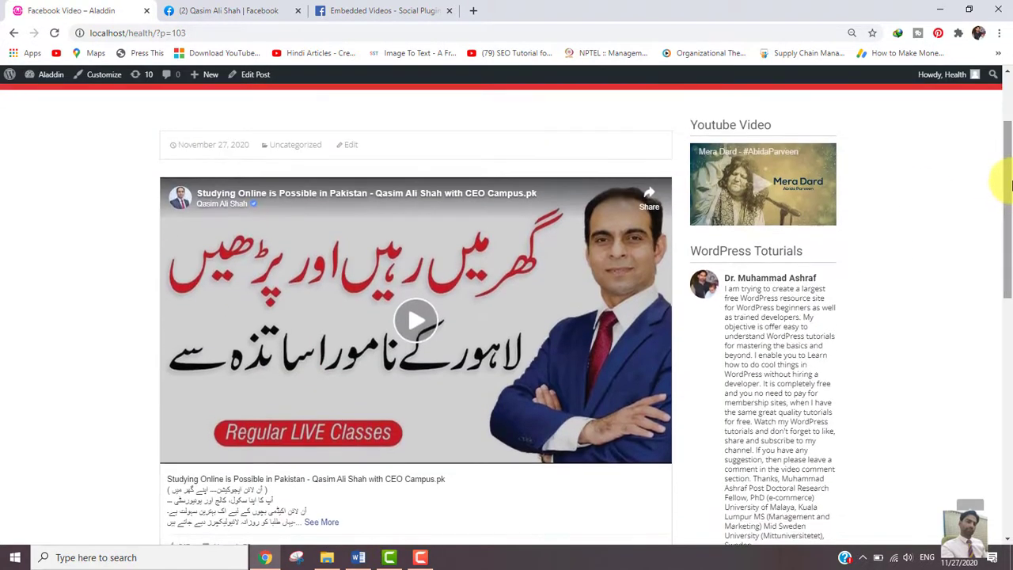
{"action": "left_click", "coordinate": [416, 320]}
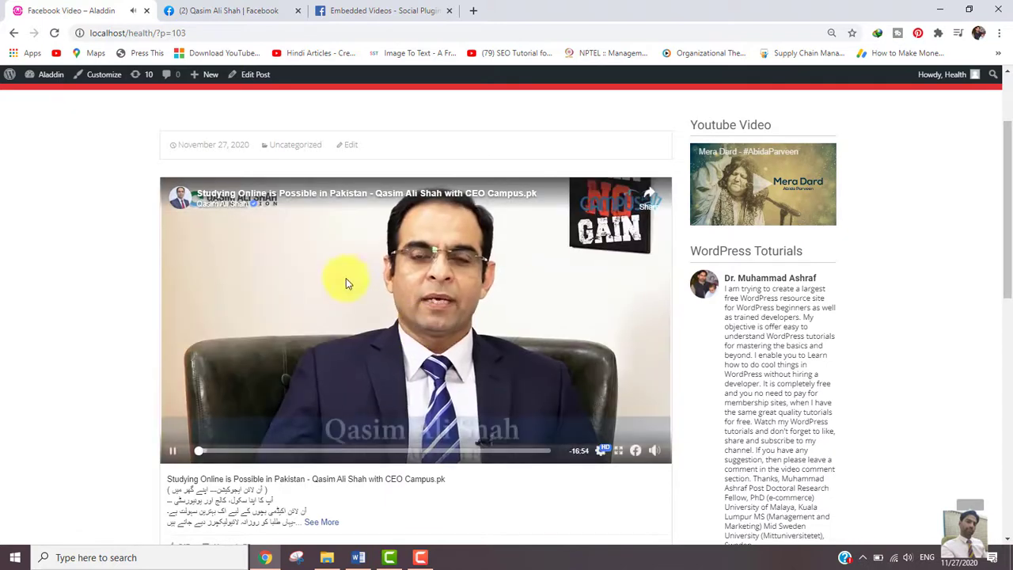
{"action": "left_click", "coordinate": [394, 320]}
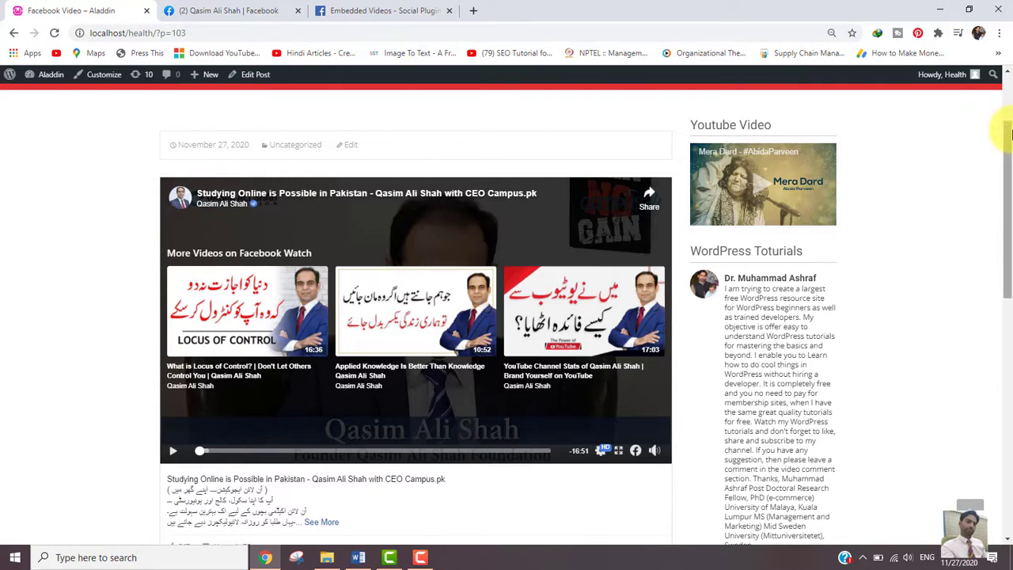
{"action": "scroll", "coordinate": [307, 208], "scroll_direction": "up", "scroll_amount": 2}
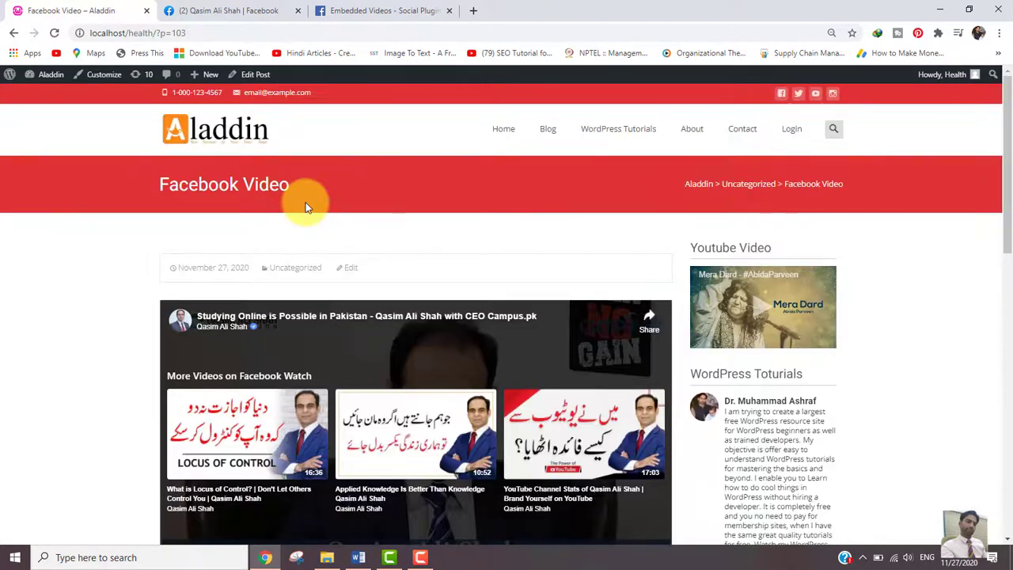